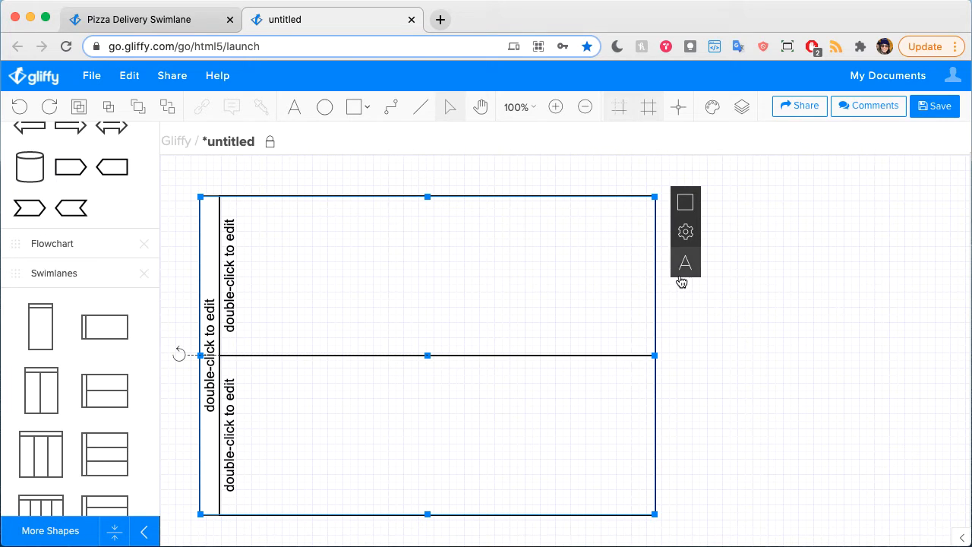
Step: Set the number of lanes in the horizontal swimlane pool to 4
click(757, 288)
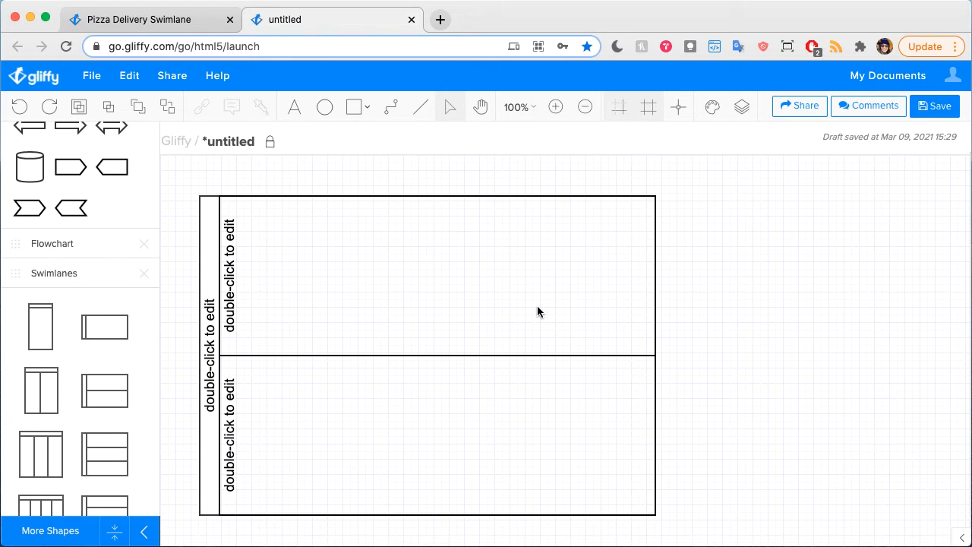
click(212, 244)
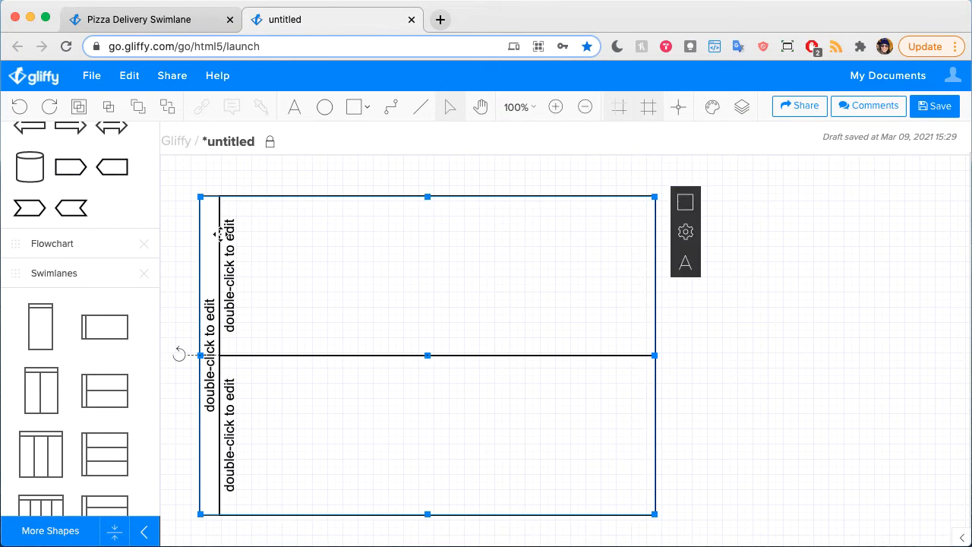
scroll(755, 254, down, 1)
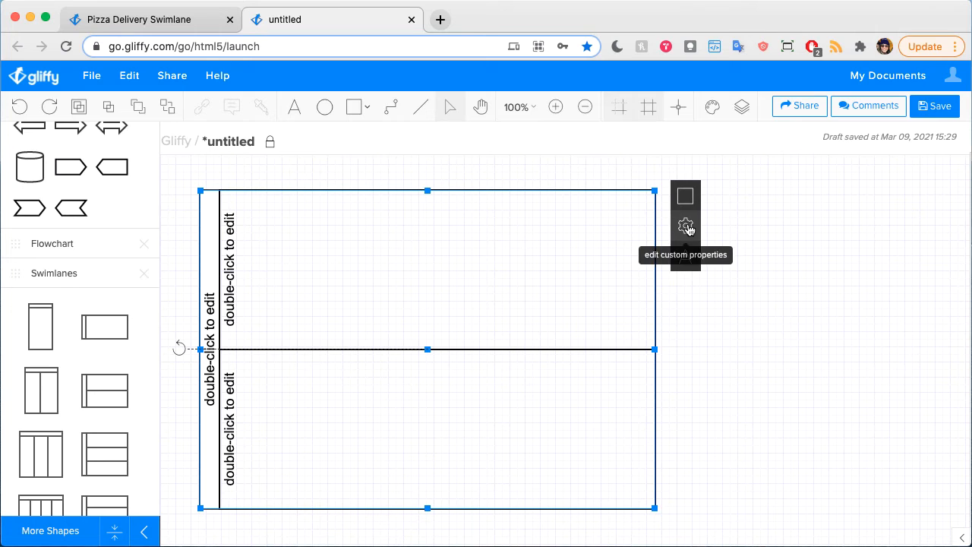
click(555, 173)
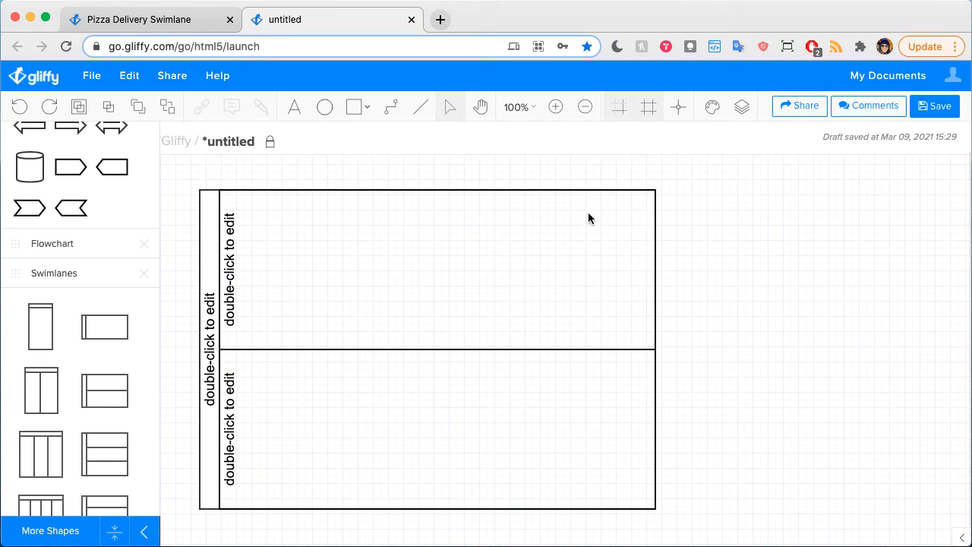
click(544, 190)
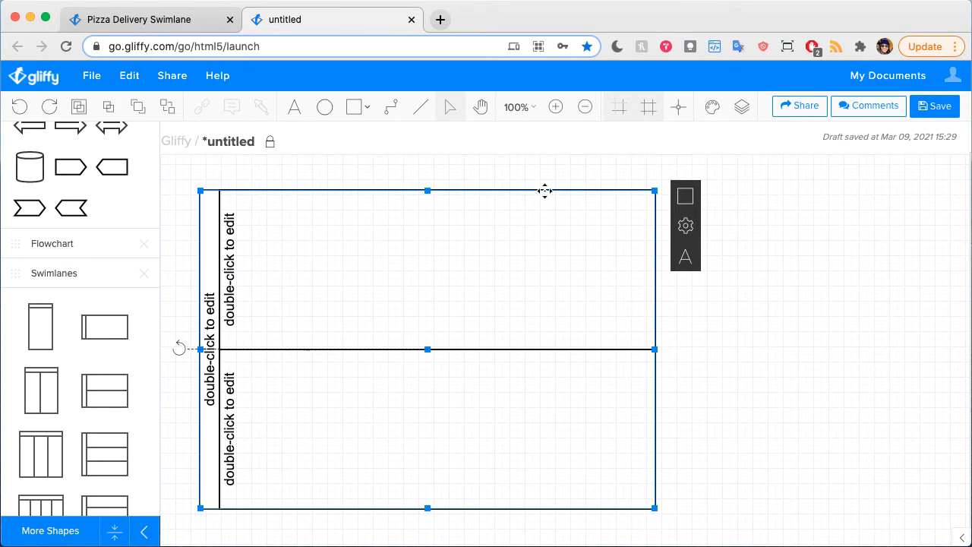
click(685, 226)
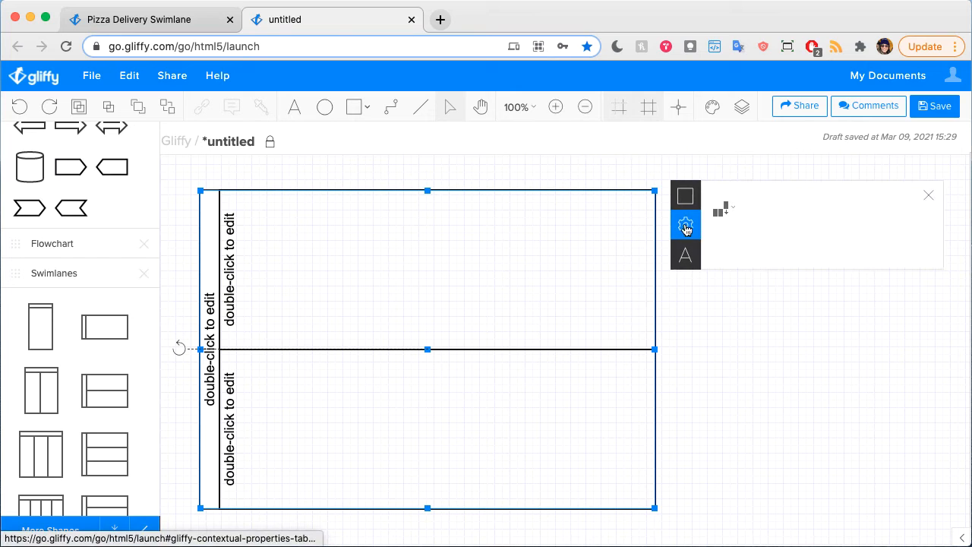
click(719, 205)
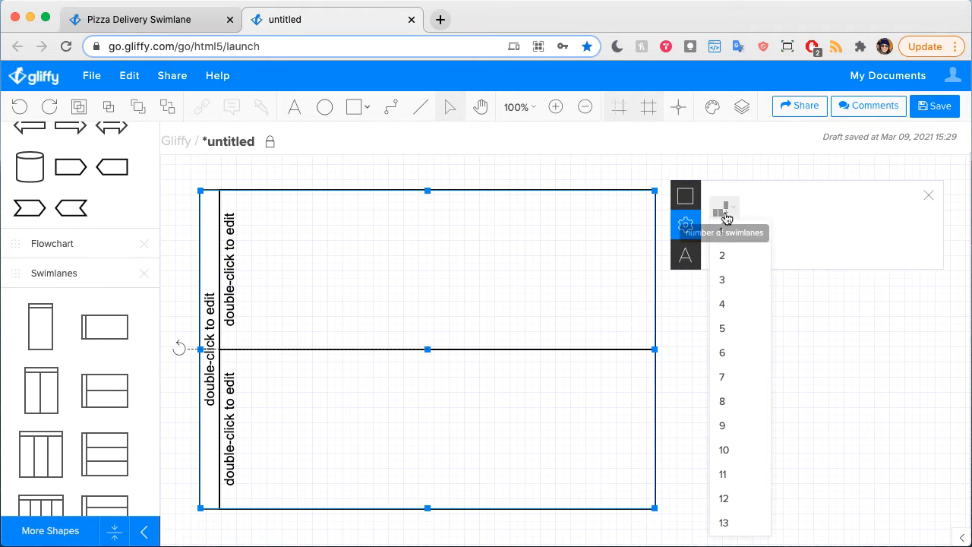
click(733, 315)
Step: Shrink the swimlane pool by moving its top edge and lane dividers until the four lanes are shorter and roughly equal in height
scroll(705, 308, down, 5)
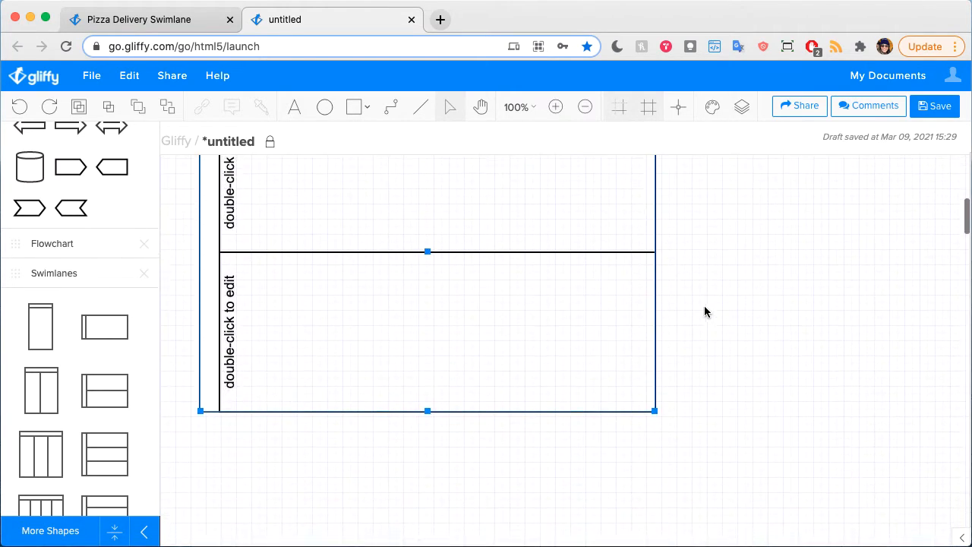
scroll(679, 390, up, 5)
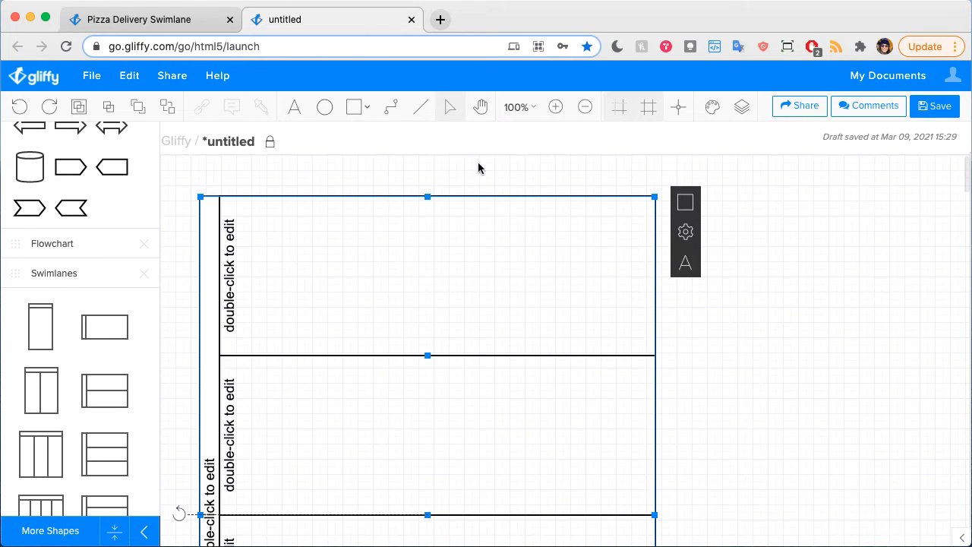
drag(426, 199, 427, 247)
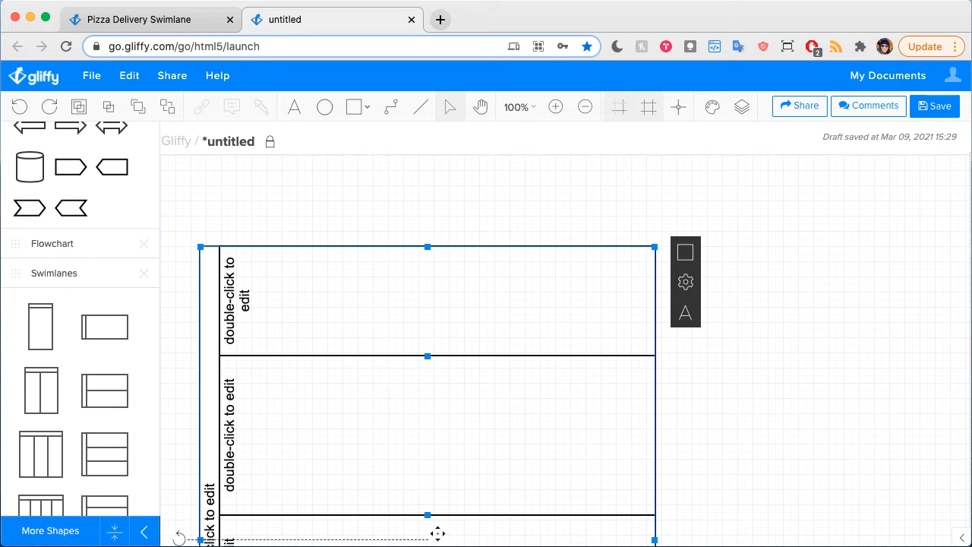
drag(427, 514, 427, 373)
scroll(447, 410, down, 3)
drag(427, 429, 435, 304)
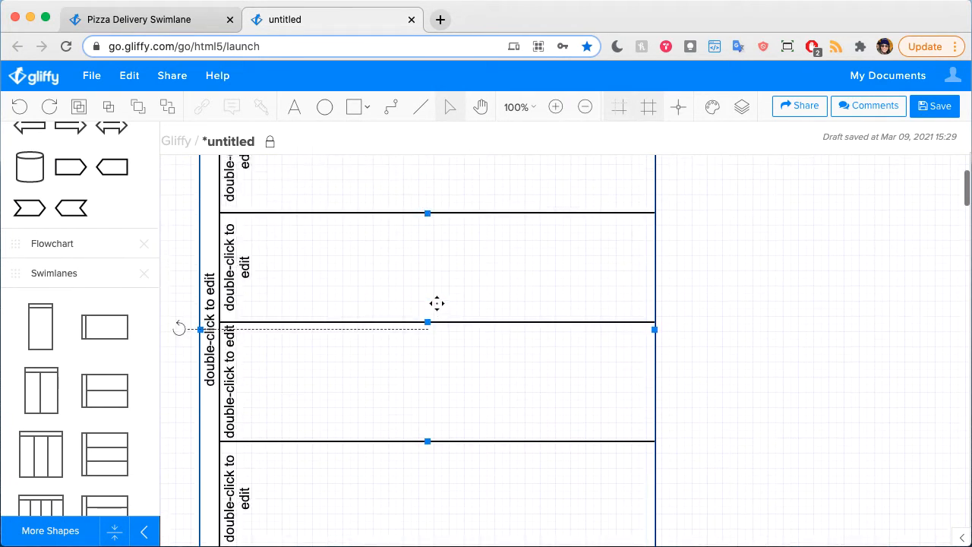
Step: Widen the swimlane pool to about twice its width by extending its right edge
click(523, 110)
click(535, 253)
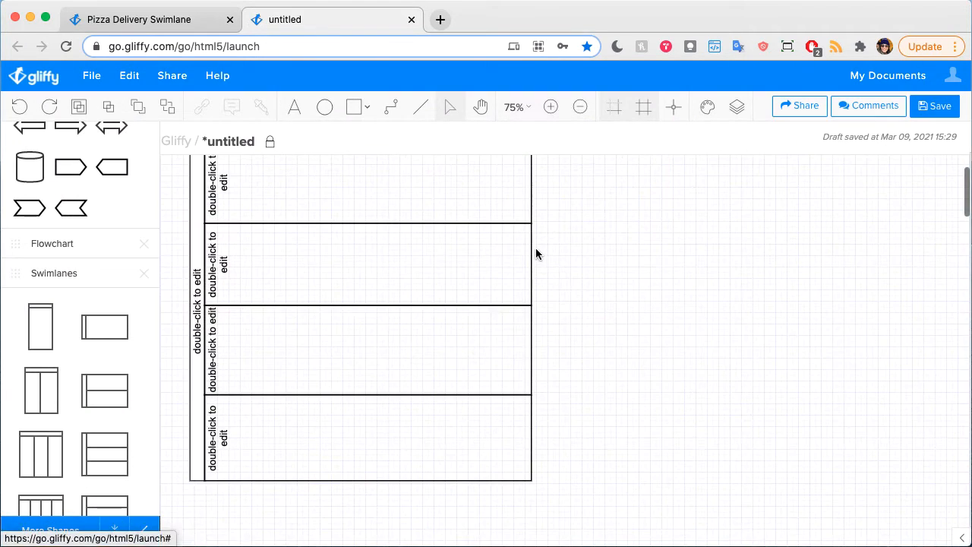
scroll(583, 265, up, 2)
click(492, 276)
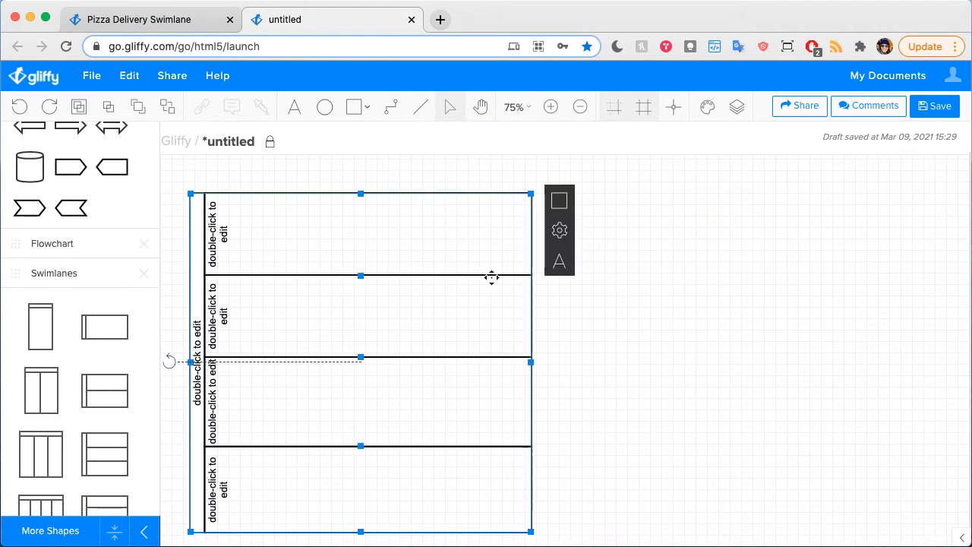
drag(531, 362, 864, 380)
click(384, 188)
scroll(372, 228, down, 1)
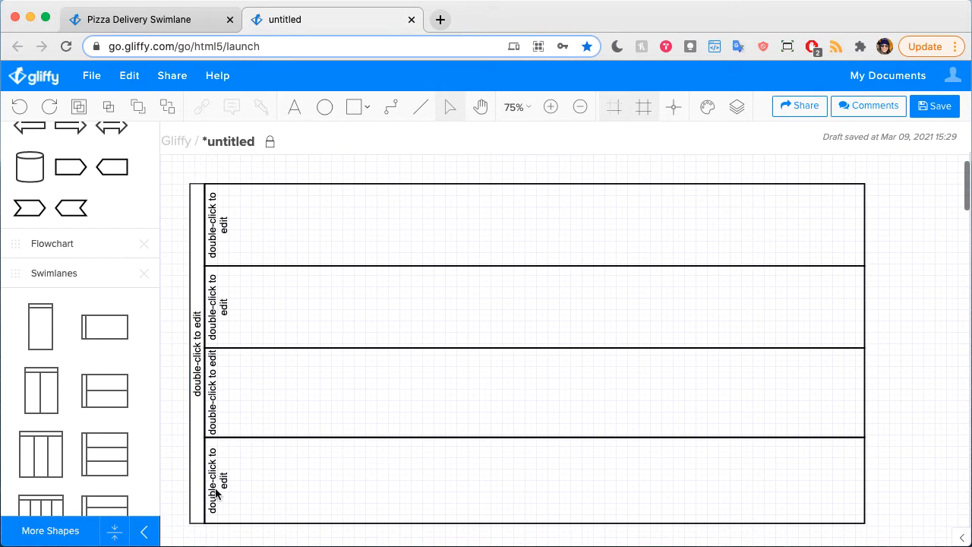
Step: Label the bottom lane "Customer" and the lane directly above it "Store Owner"
double_click(214, 466)
text(C)
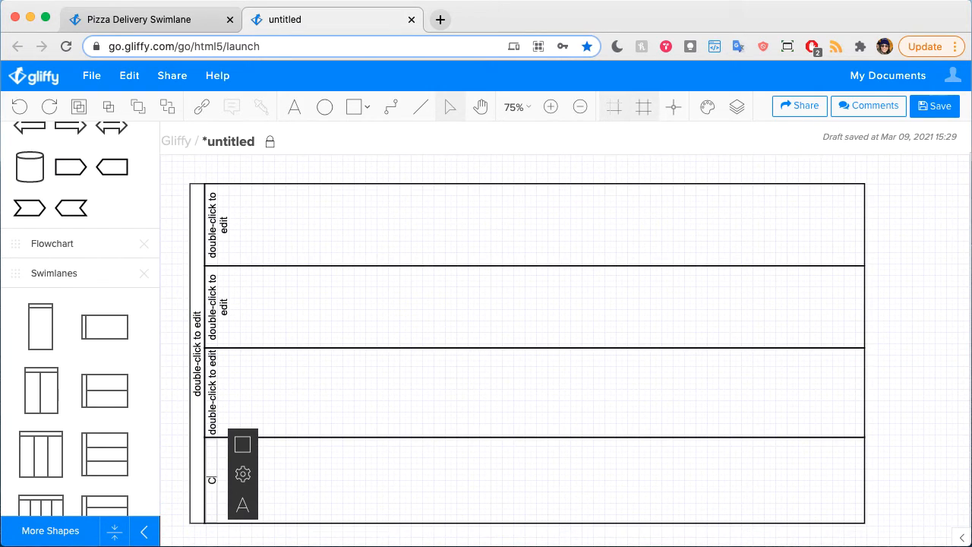
text(ustomer)
double_click(213, 402)
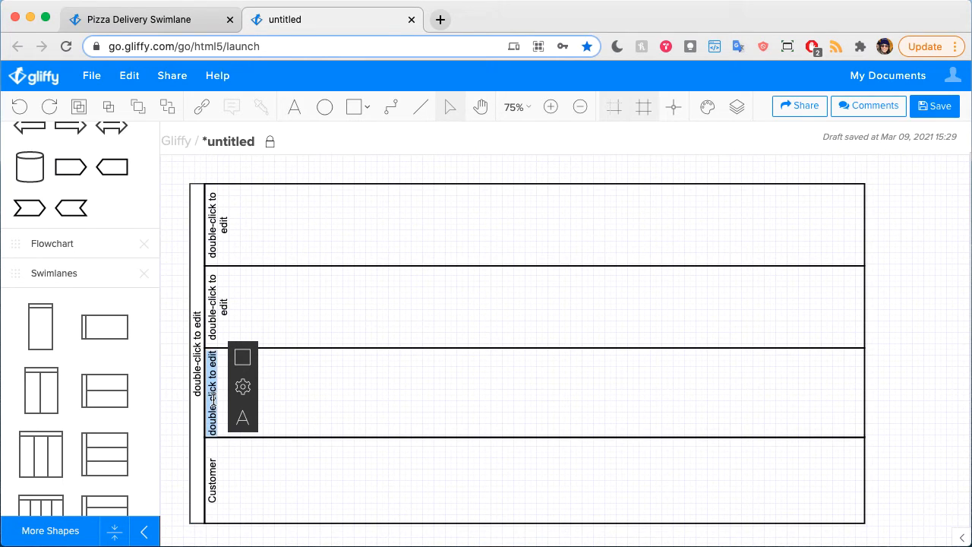
text(Store Ow)
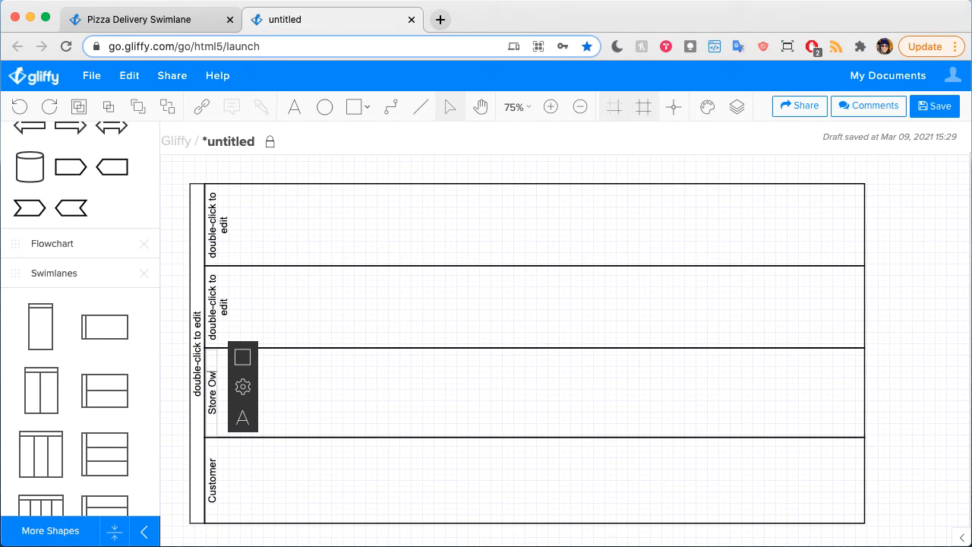
text(ner)
Step: Label the second lane from the top "Kitchen" and the top lane "Delivery Driver"
double_click(217, 305)
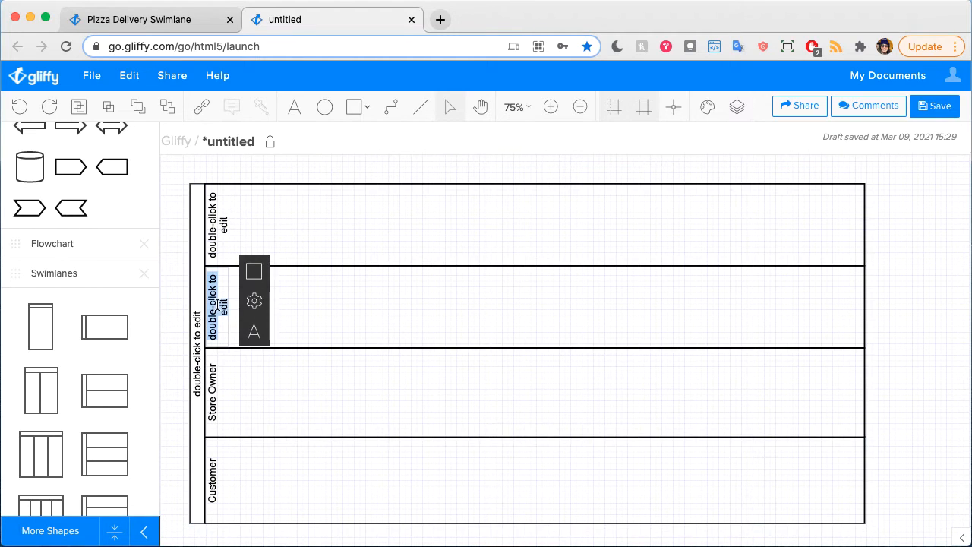
text(Kitchen)
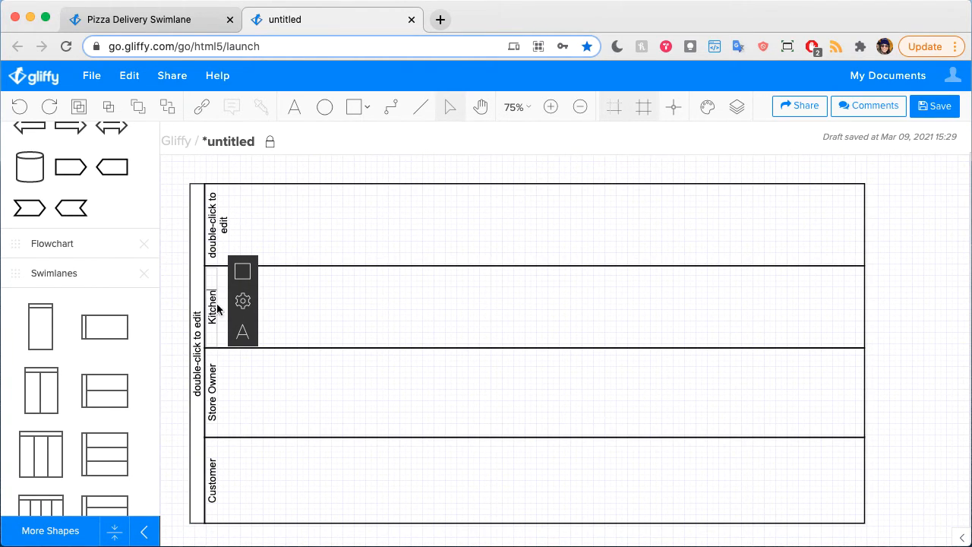
double_click(213, 224)
text(De)
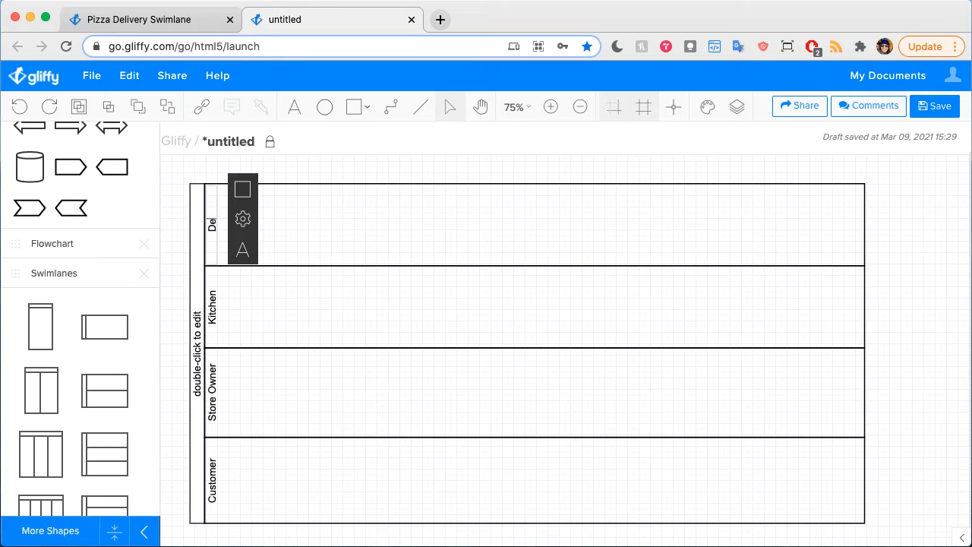
text(livery Driver)
click(262, 251)
click(339, 164)
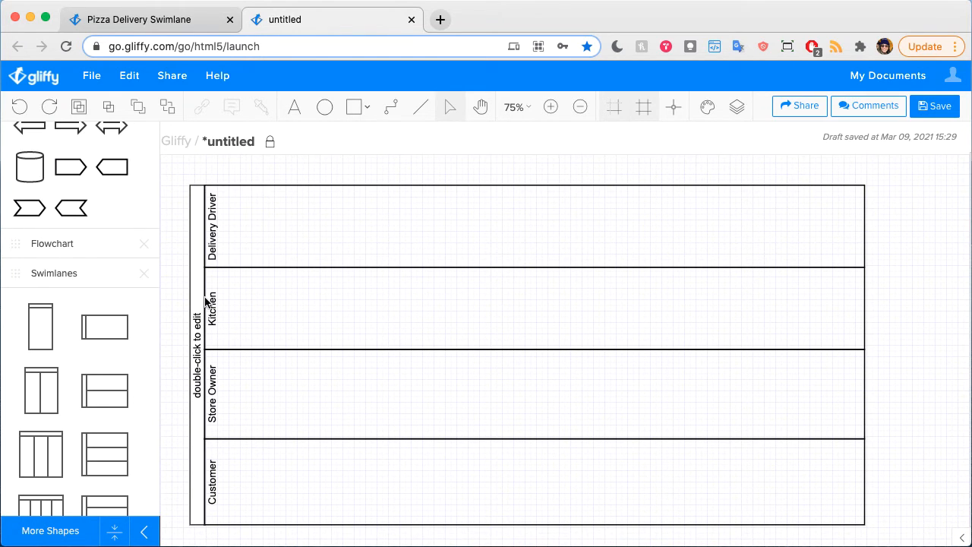
Step: Title the whole swimlane pool "Pizza Ordering Process" in its outer header
drag(197, 320, 196, 329)
double_click(195, 330)
text(P)
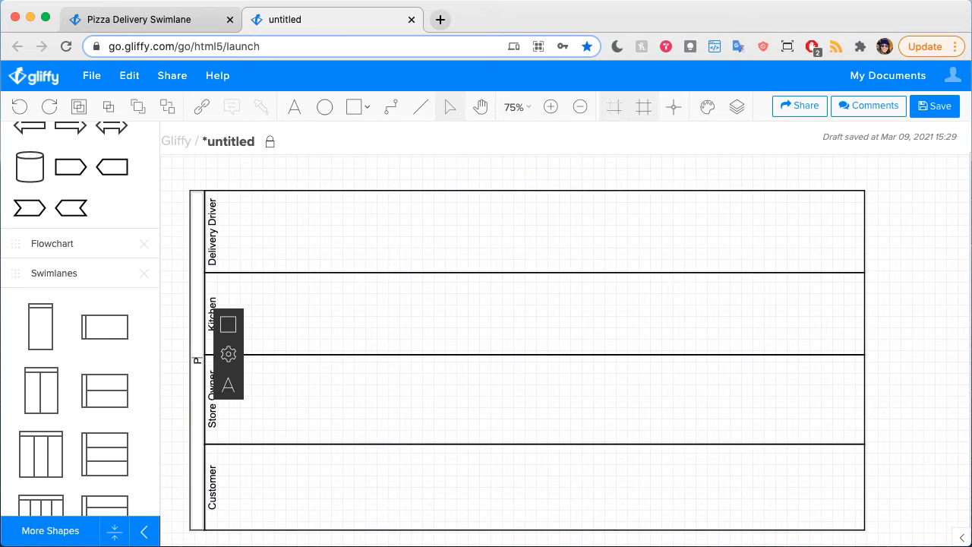
text(rzza Ordering Process)
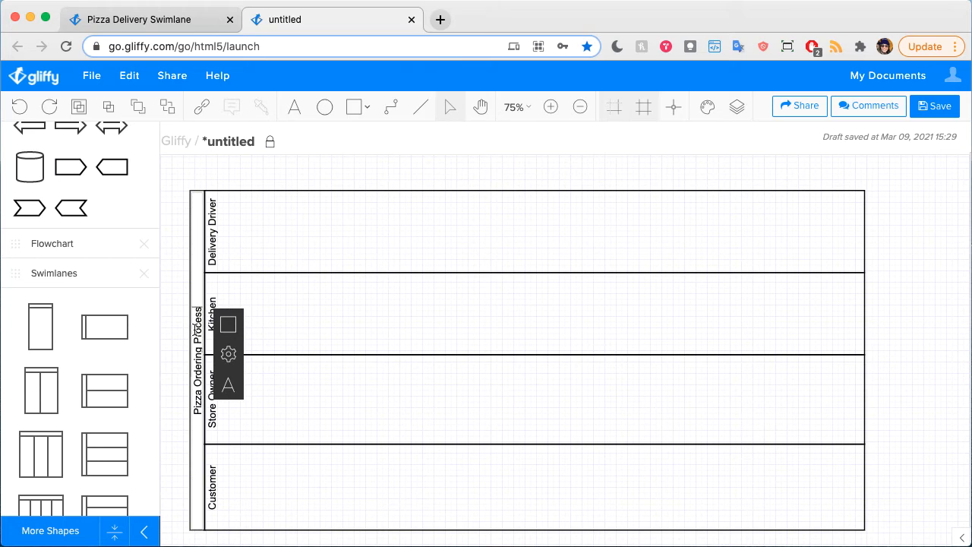
click(304, 177)
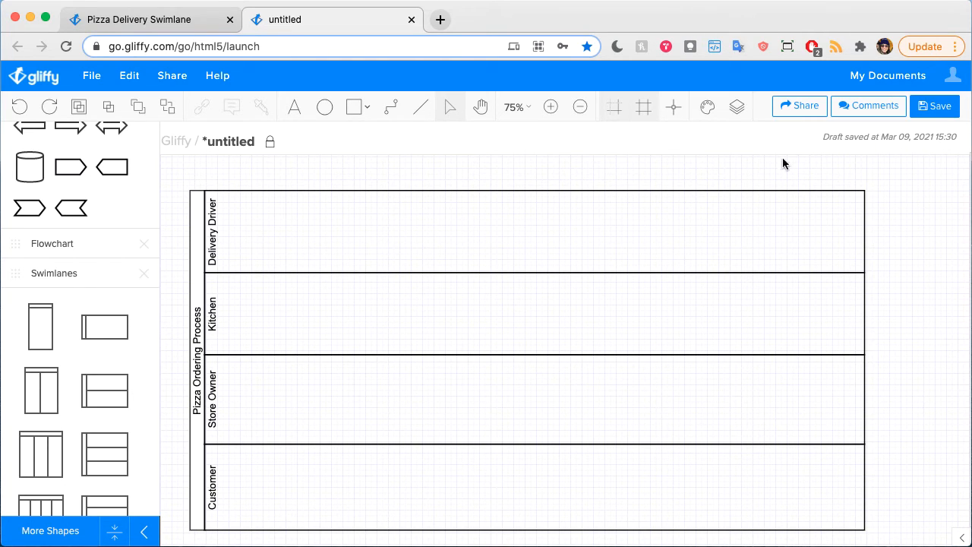
Step: Rename the existing layer that holds the swimlanes as "Lanes"
click(736, 107)
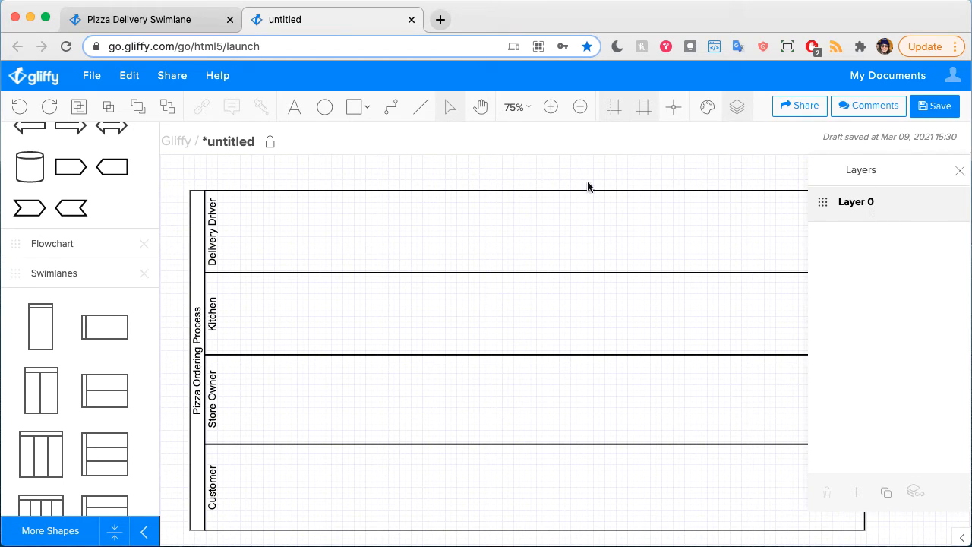
double_click(849, 202)
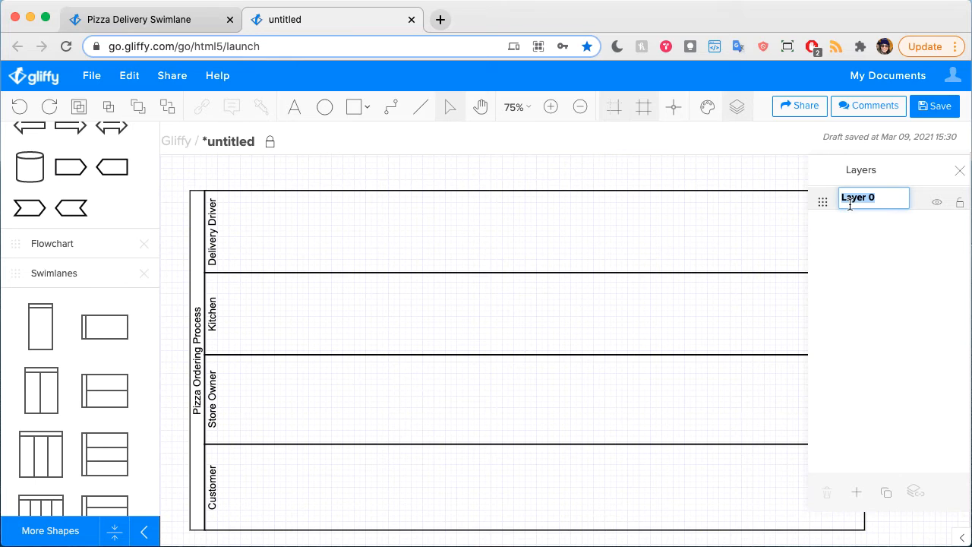
text(Lanes)
key(Return)
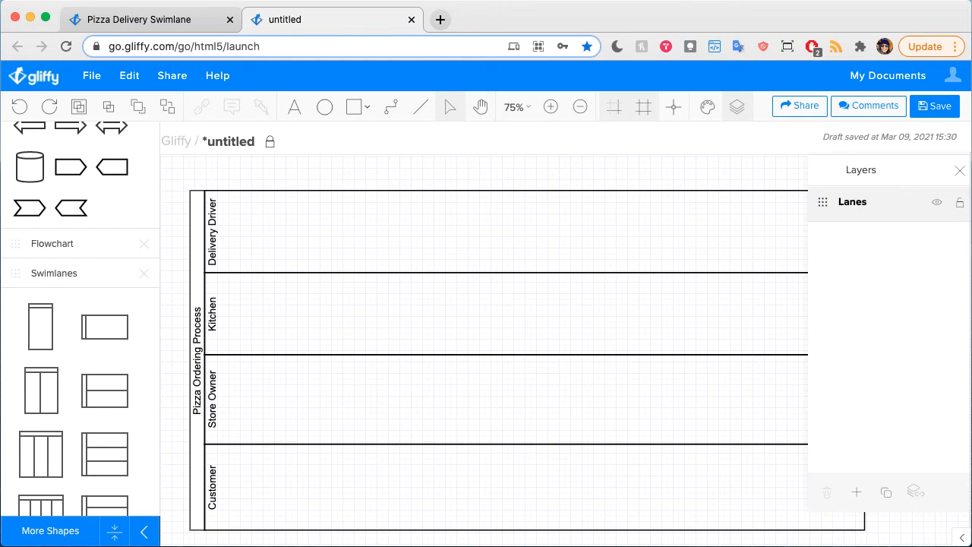
Step: Add a new layer above Lanes and name it "Flowchart"
click(857, 494)
double_click(860, 201)
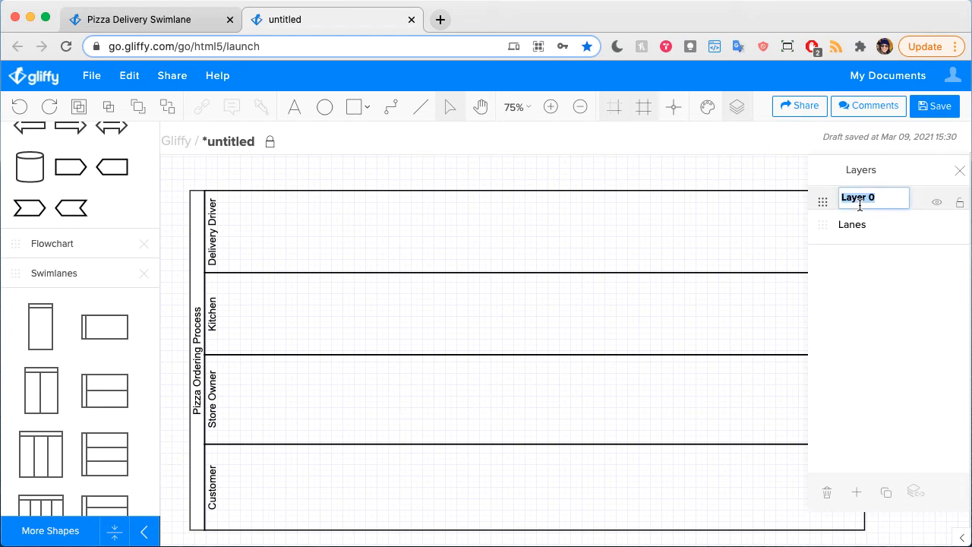
key(Return)
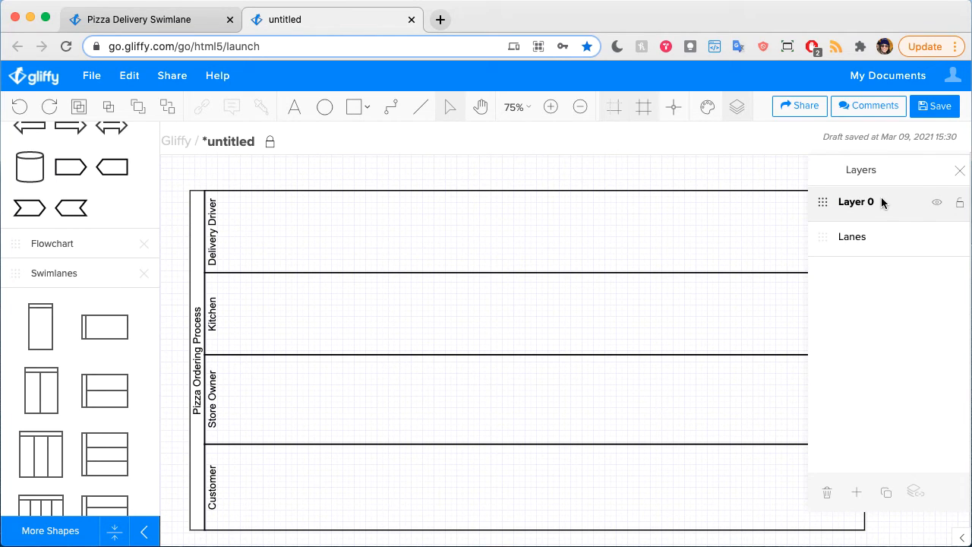
double_click(869, 201)
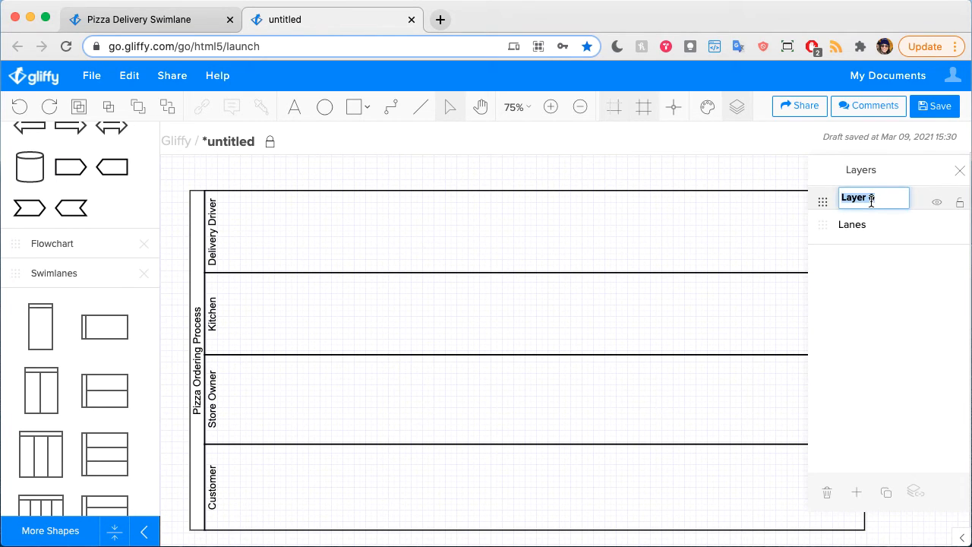
text(Flowchart)
key(Return)
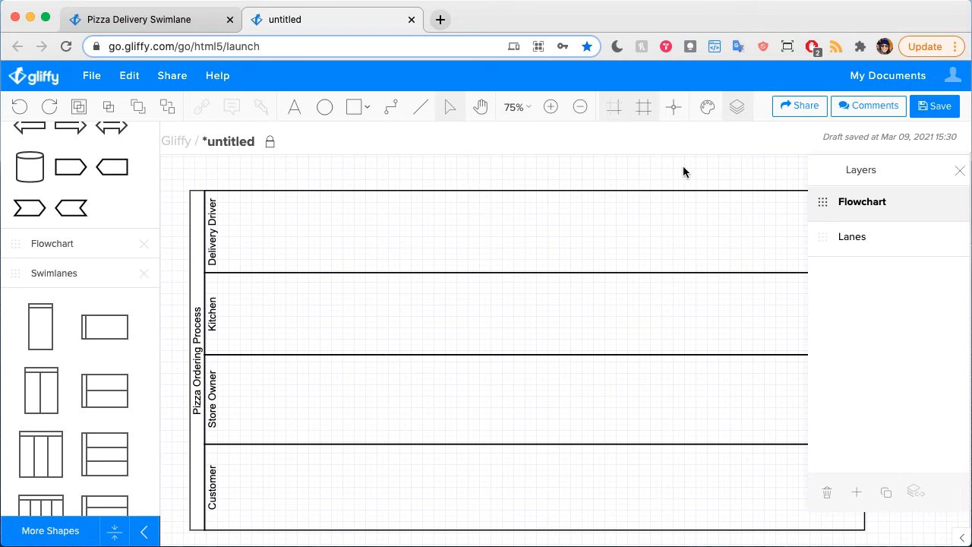
click(960, 170)
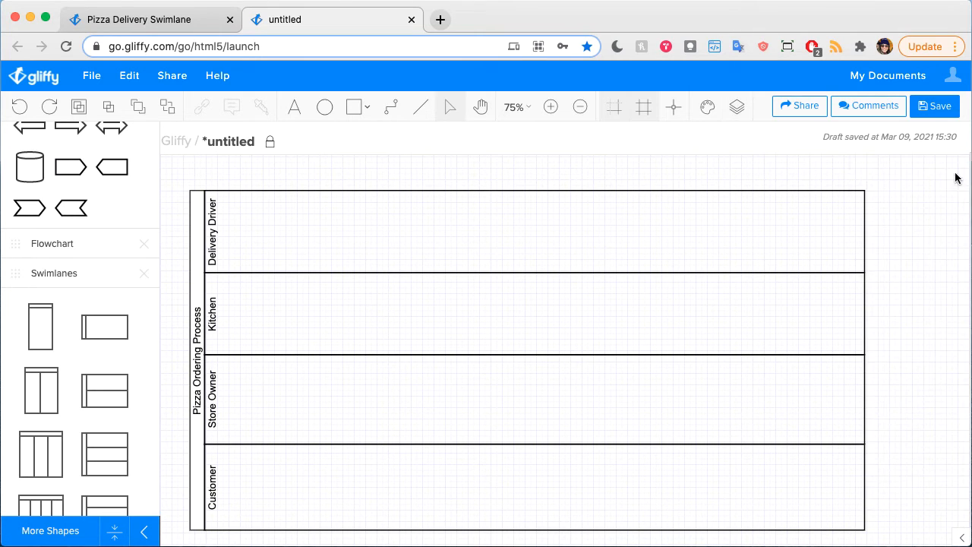
Step: Place a rounded terminator shape from the Flowchart library at the start of the Customer lane
scroll(808, 267, down, 1)
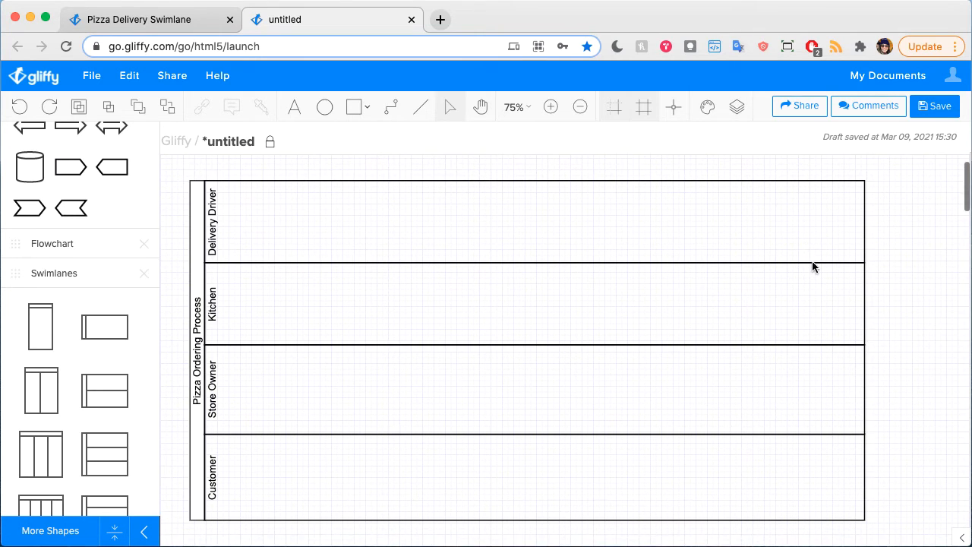
click(71, 243)
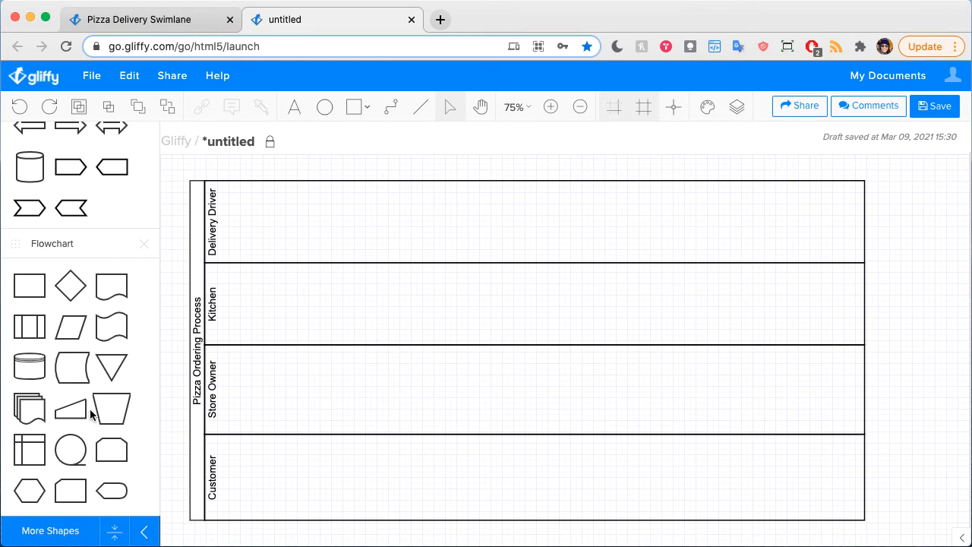
scroll(83, 433, down, 2)
drag(72, 455, 240, 469)
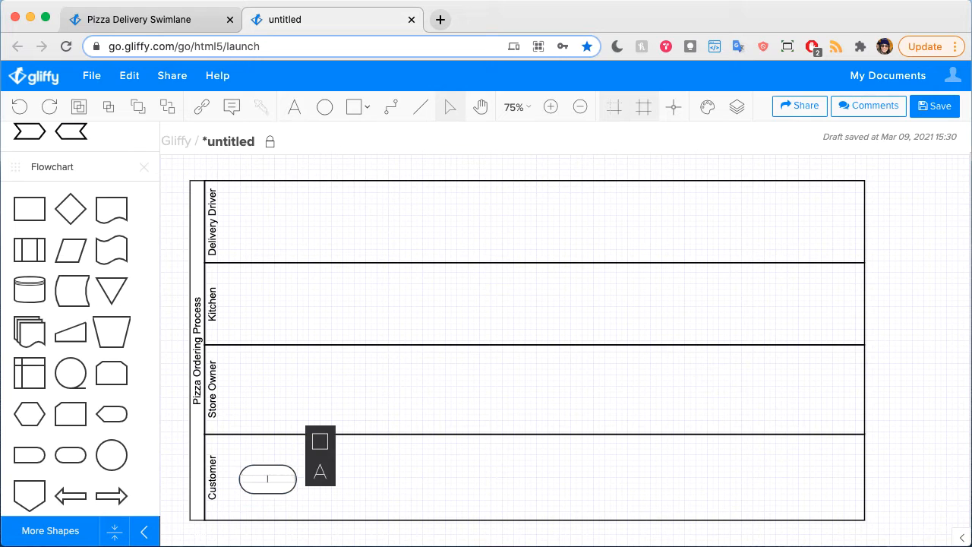
Step: Label the terminator shape in the Customer lane "Decide you want pizza"
text(Decide you want pizza)
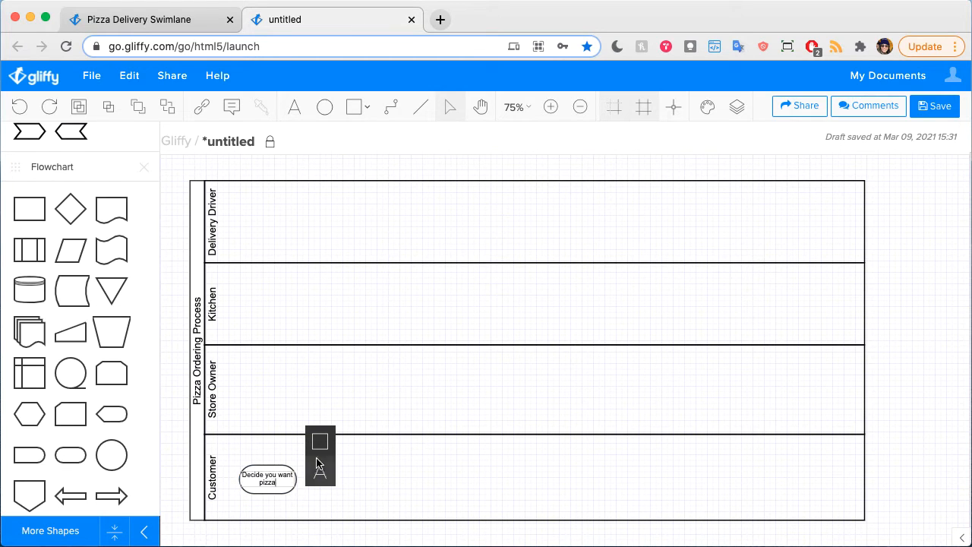
click(408, 471)
Step: Add a process box beside the terminator in the Customer lane and label it "Calling your favorite pizza place"
scroll(30, 214, down, 1)
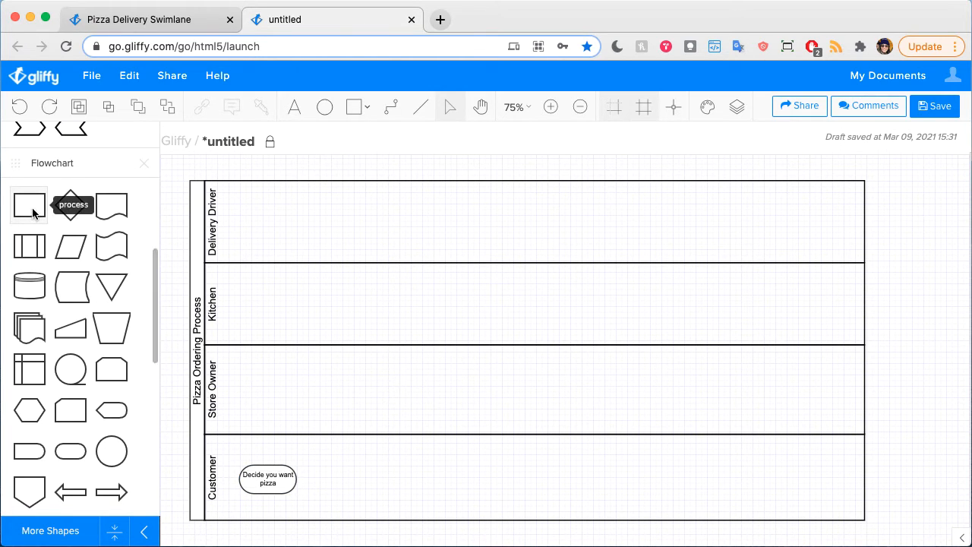
drag(31, 215, 314, 459)
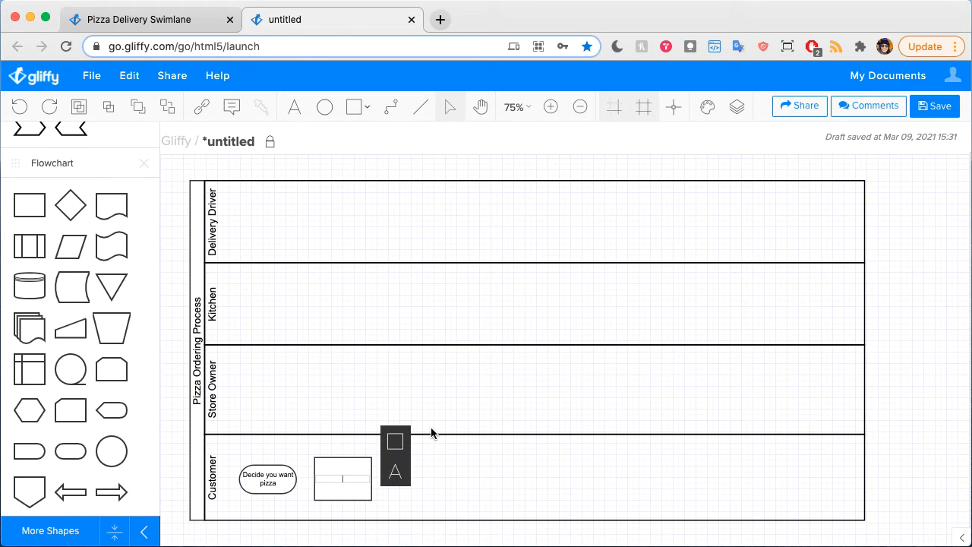
text(Calling their favor)
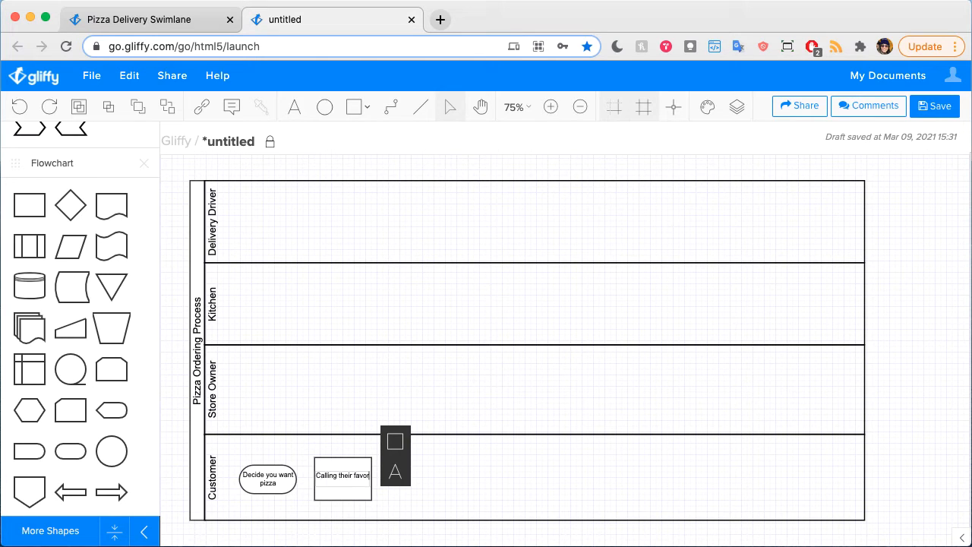
key(BackSpace)
key(BackSpace)
key(BackSpace)
key(BackSpace)
key(BackSpace)
key(BackSpace)
key(BackSpace)
key(BackSpace)
key(BackSpace)
key(BackSpace)
key(BackSpace)
text(yo)
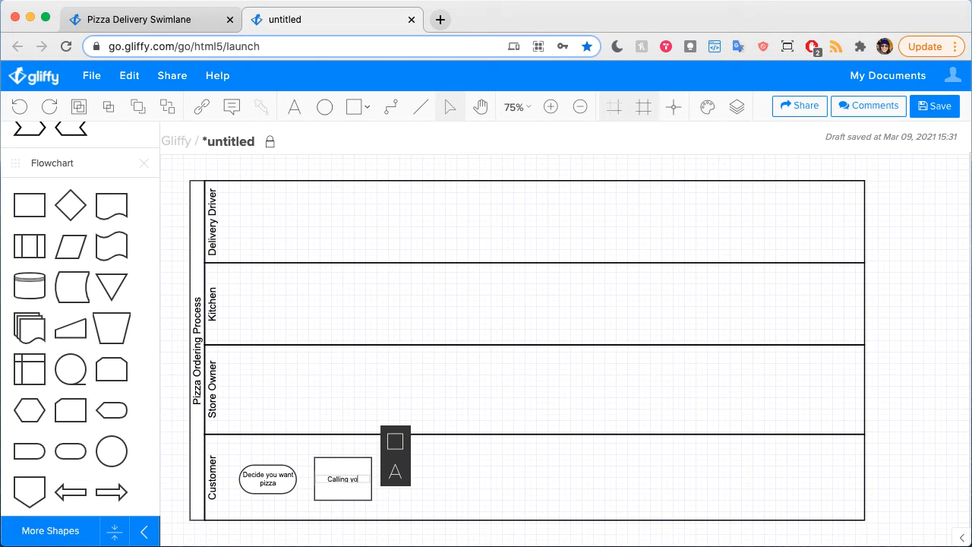
text(ur favorite pizza place)
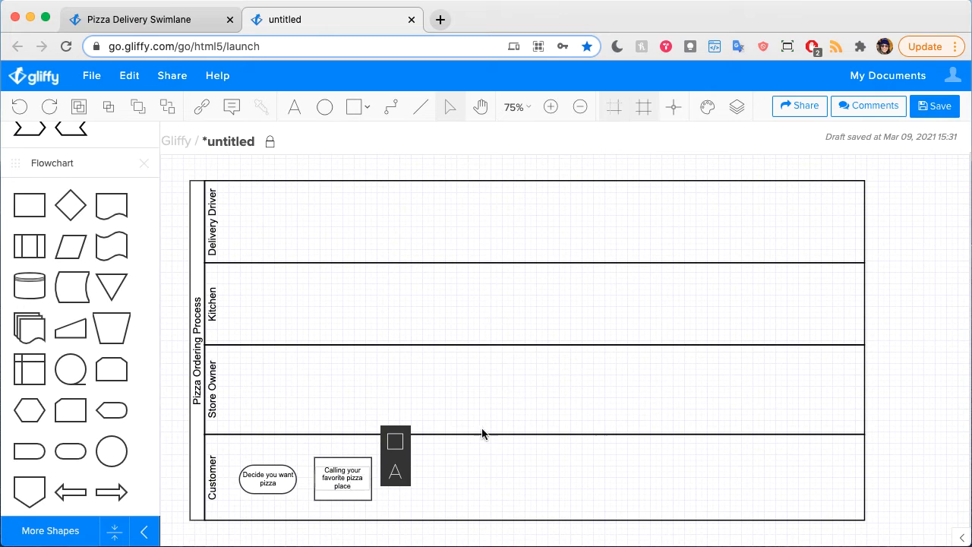
click(481, 428)
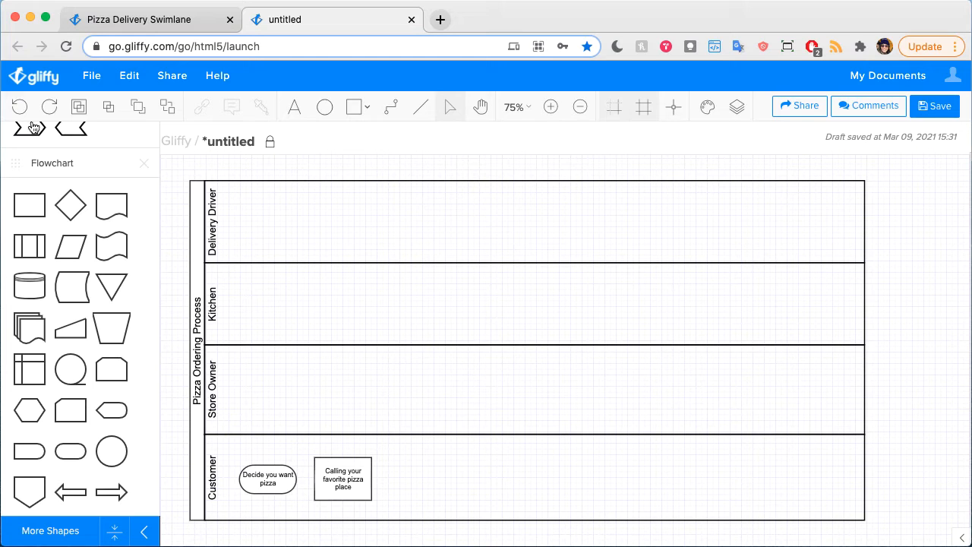
Step: Add a process box labelled "Takes the order" in the Store Owner lane, directly above the pizza place call box
drag(32, 214, 317, 372)
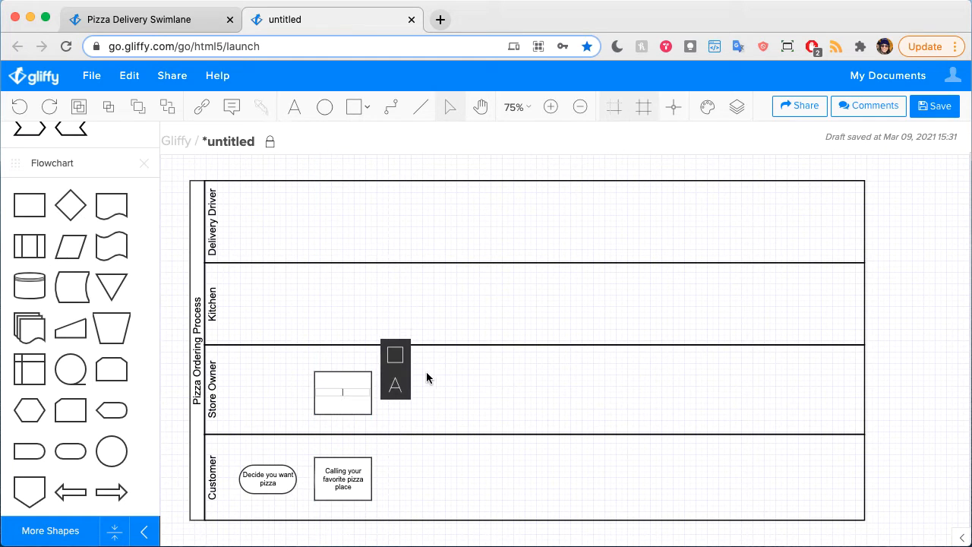
text(Takes the order)
click(615, 386)
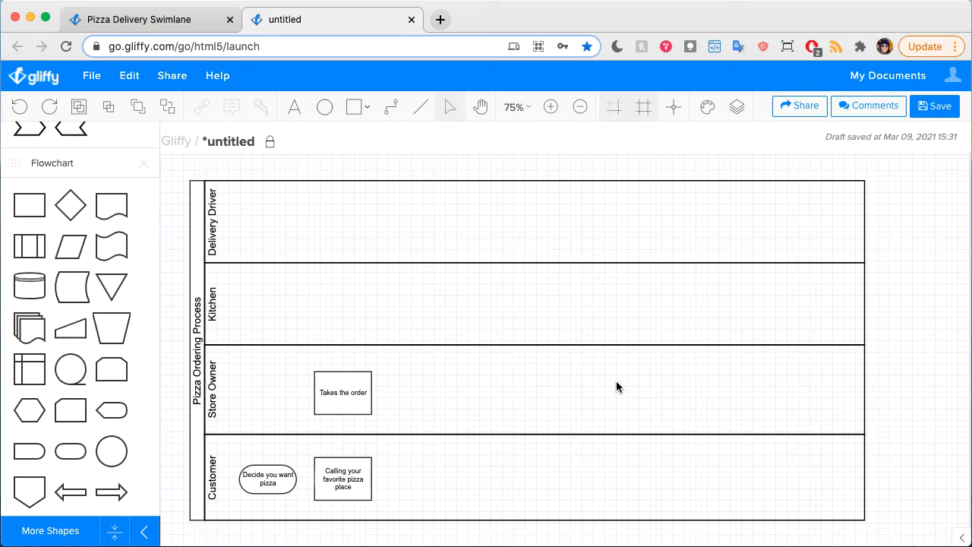
Step: Add a wavy-edged flowchart shape after "Takes the order" in the Store Owner lane, labelled "Send the order to the kitchen"
drag(110, 243, 394, 375)
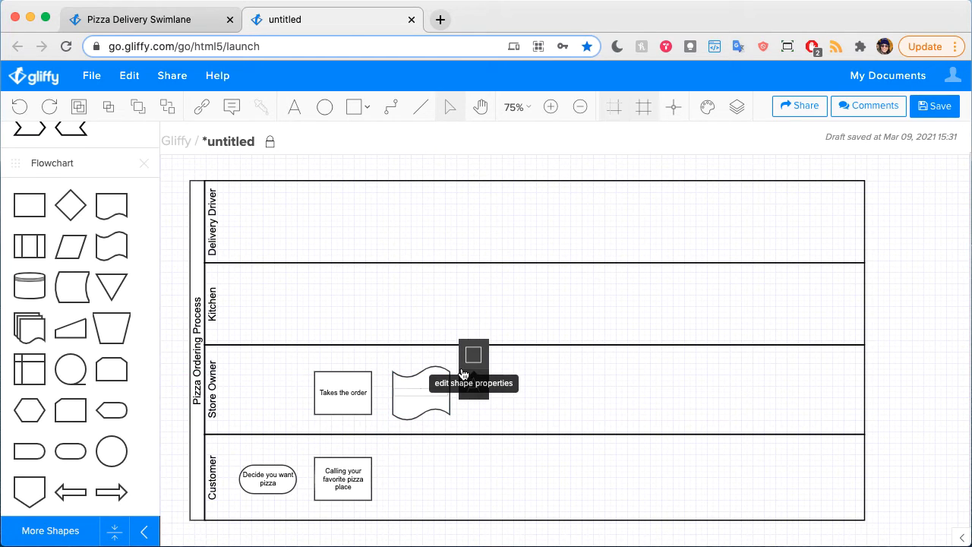
text(P)
text(end the or)
text(der to the kitche)
text(n)
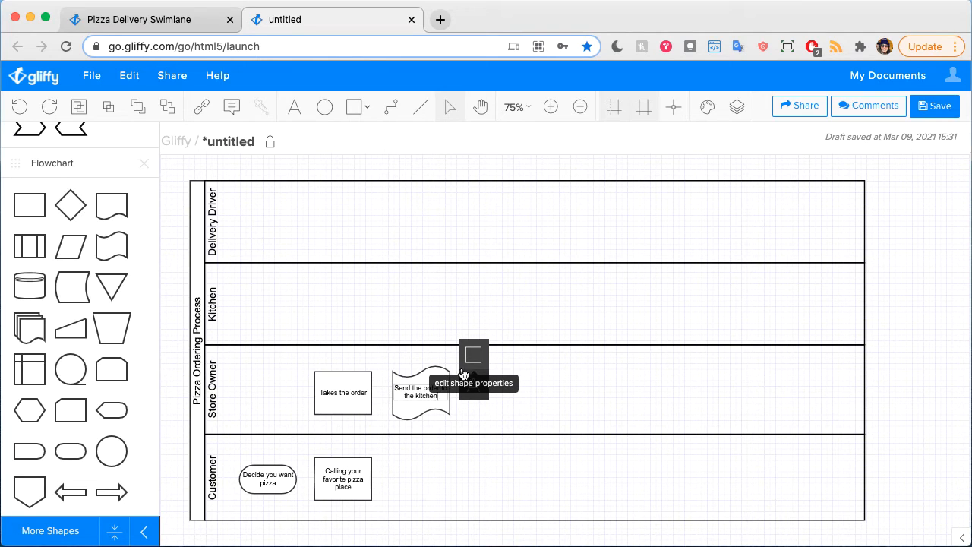
click(577, 407)
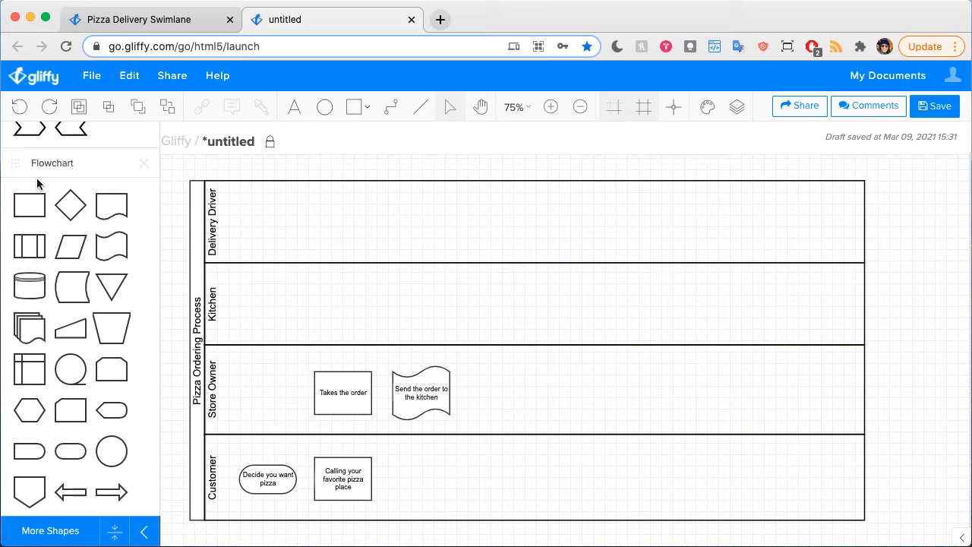
Step: Add a process box labelled "Prep order" in the Kitchen lane, directly above the "Send the order to the kitchen" shape
drag(29, 205, 395, 284)
double_click(420, 295)
text(Prep op)
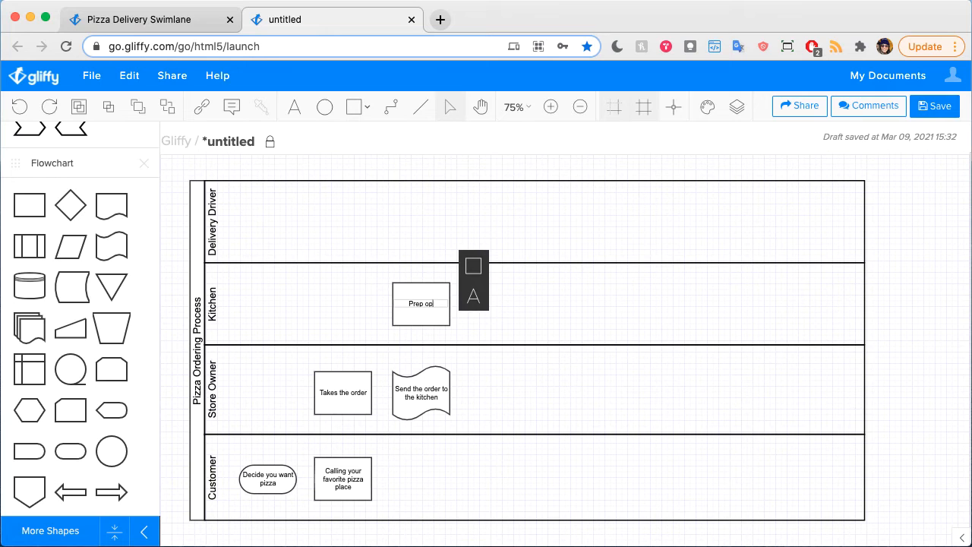
key(BackSpace)
text(rder)
click(569, 290)
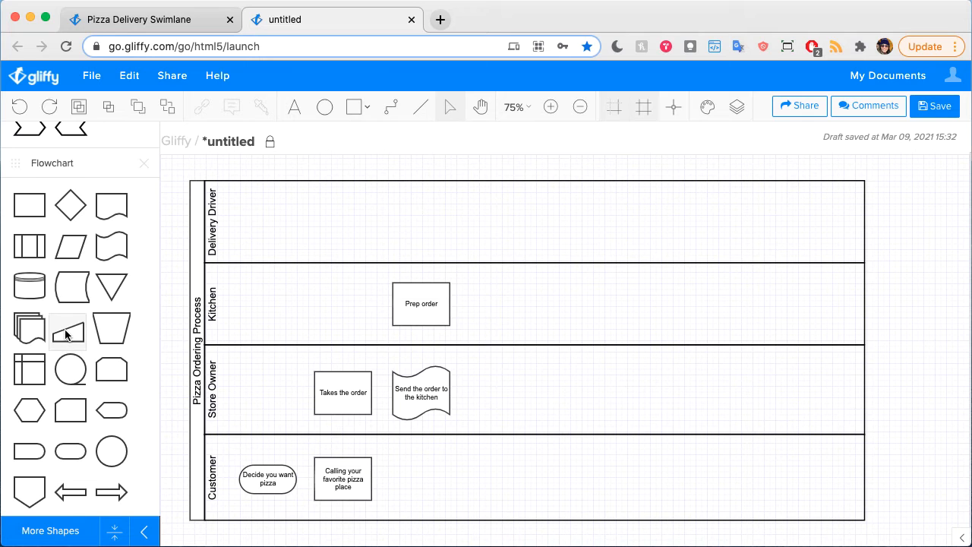
Step: Add a slanted-top manual input shape after the kitchen order shape in the Store Owner lane, labelled "Credit card processes"
drag(67, 326, 471, 375)
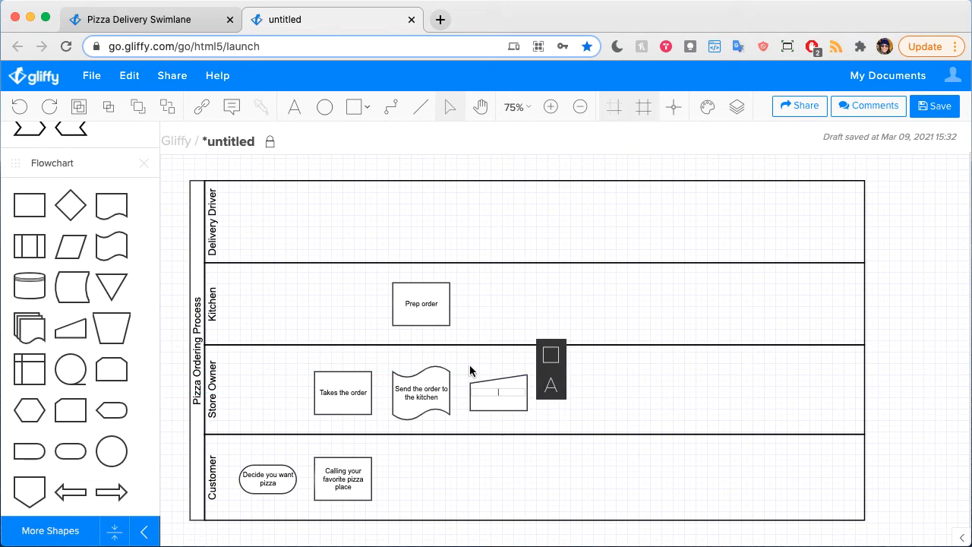
click(607, 380)
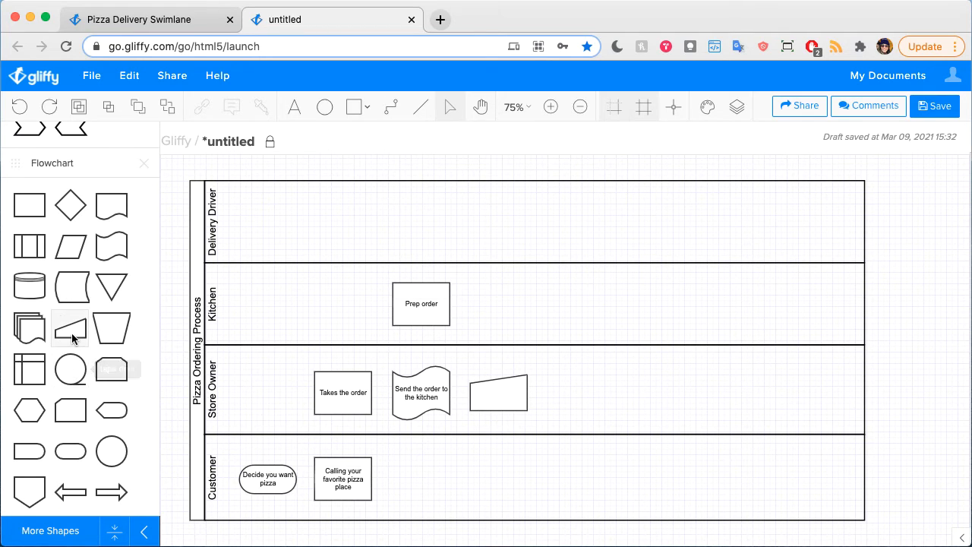
double_click(494, 389)
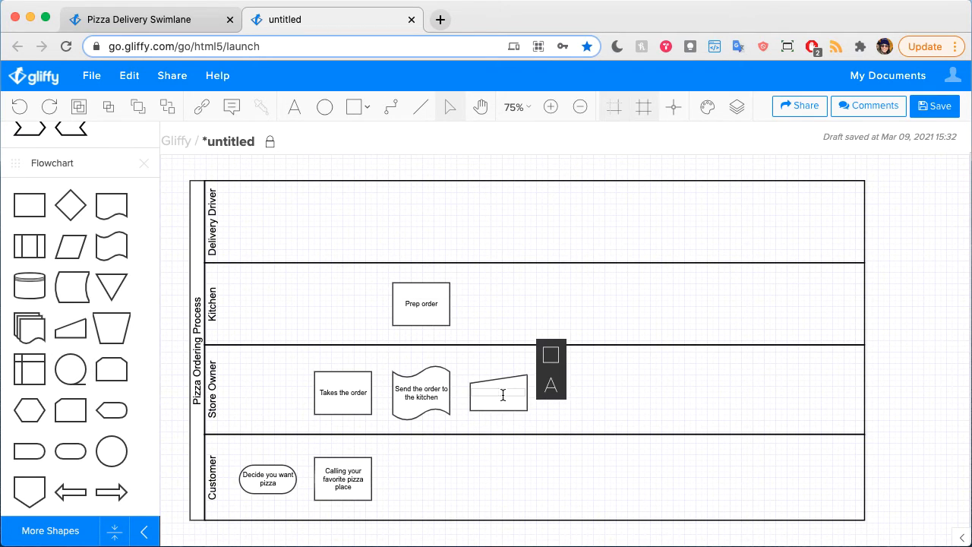
text(Credit card processes)
click(595, 379)
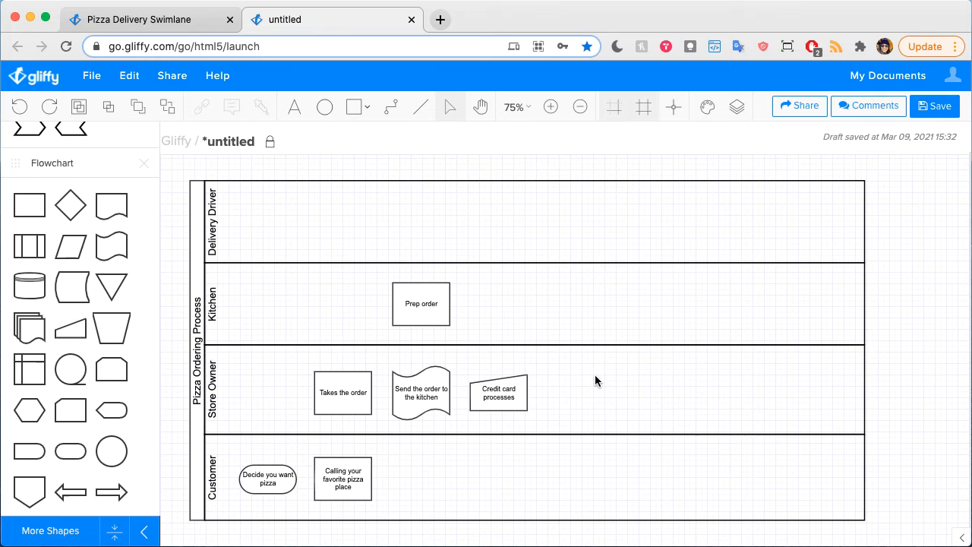
Step: Change the manual input shape's label to "Credit card processing"
double_click(515, 401)
key(BackSpace)
key(BackSpace)
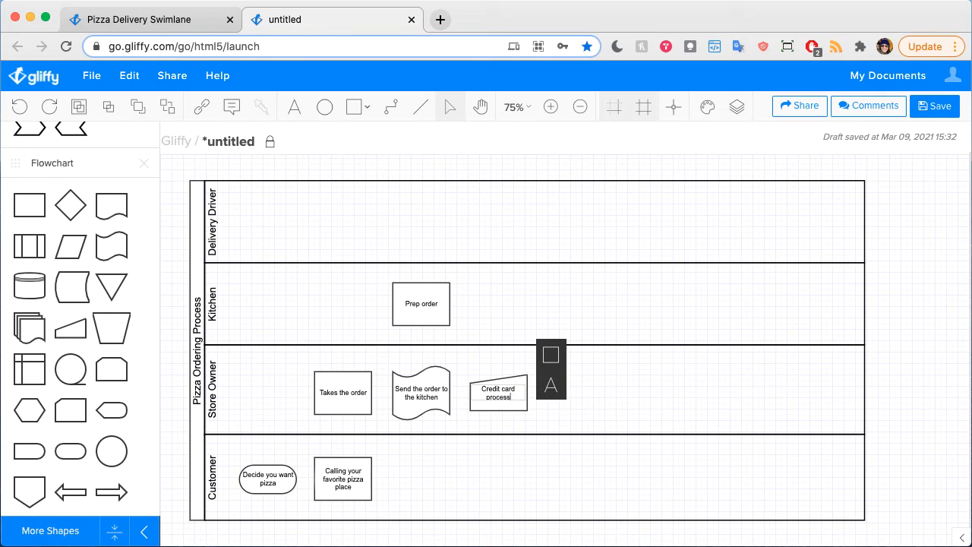
text(ing)
click(653, 400)
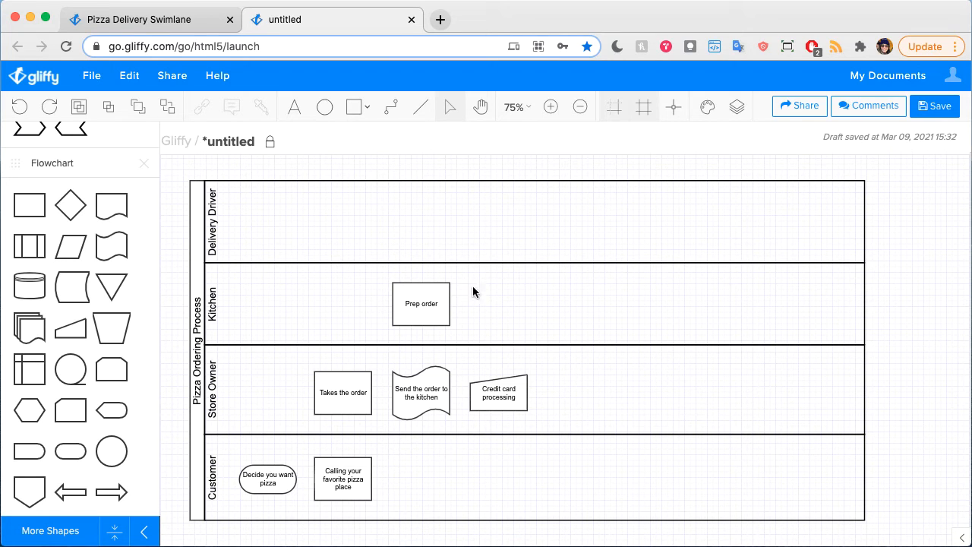
Step: Select the "Prep order" box in the Kitchen lane
click(421, 301)
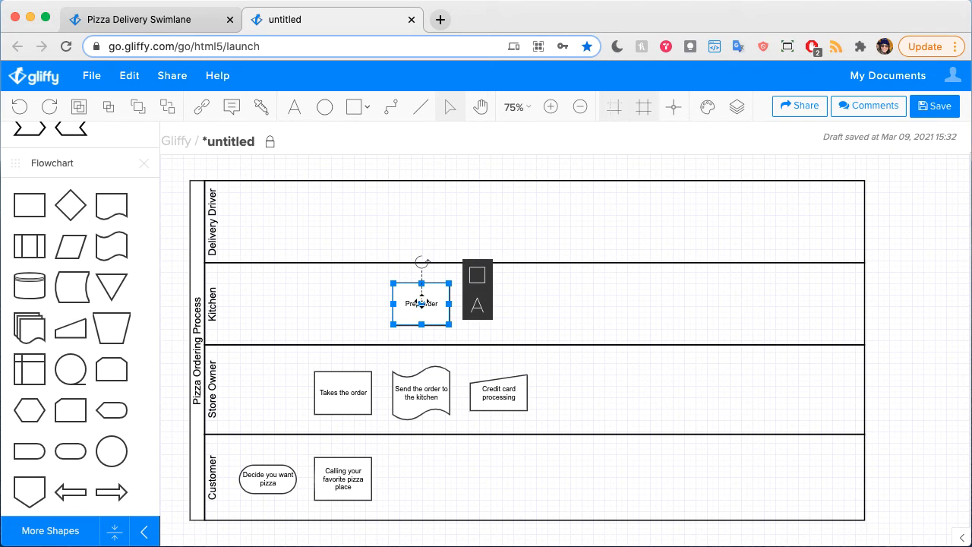